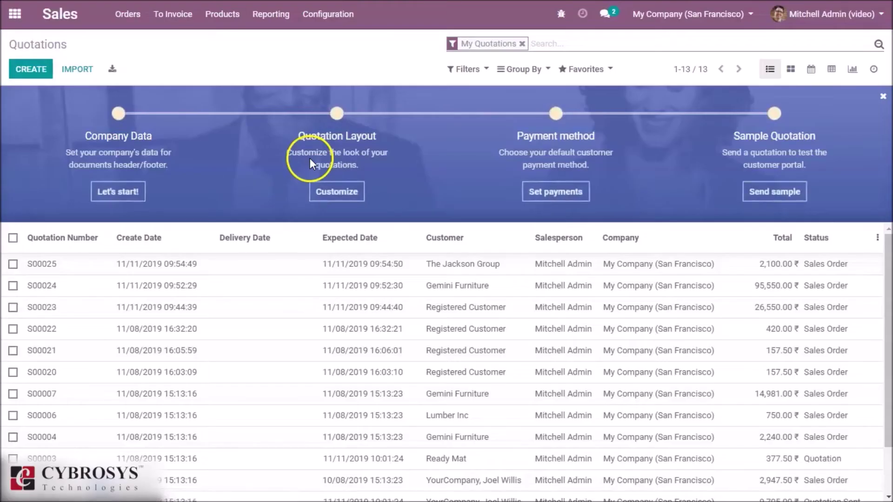
Search Products for 'shirt', open it in edit mode, and view its empty Reordering Rules list.
left_click(230, 14)
left_click(238, 42)
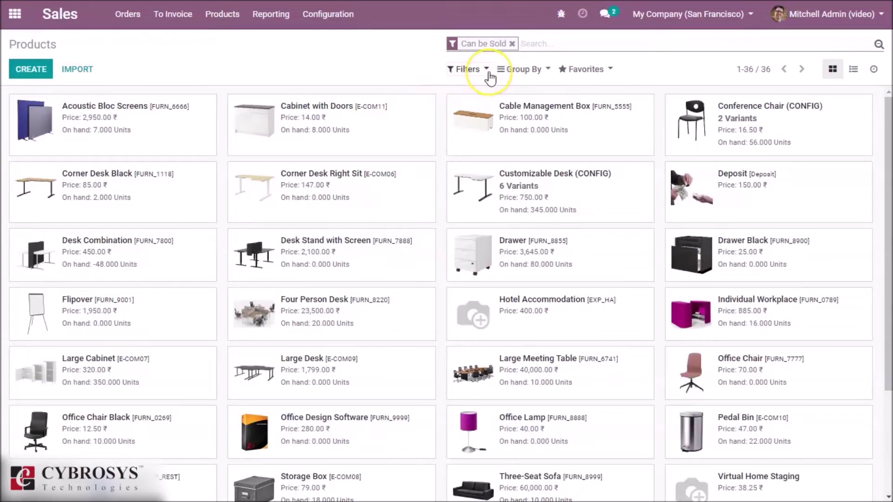
type("shirt")
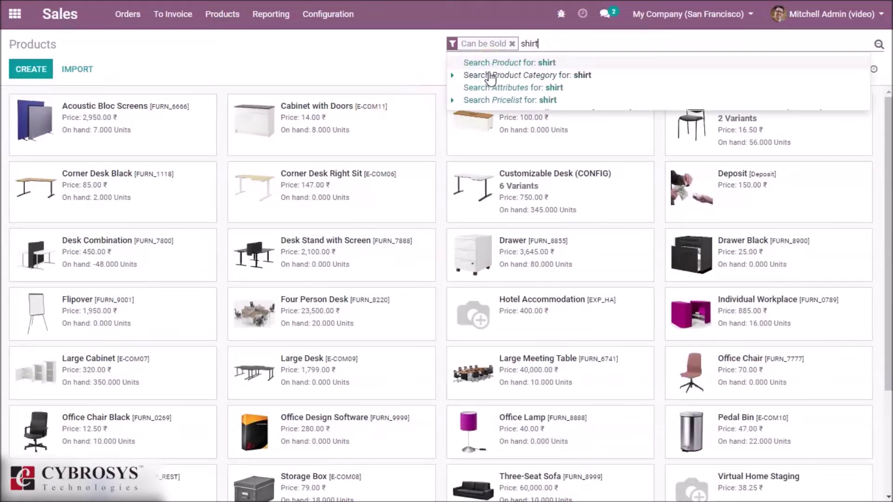
key("Return")
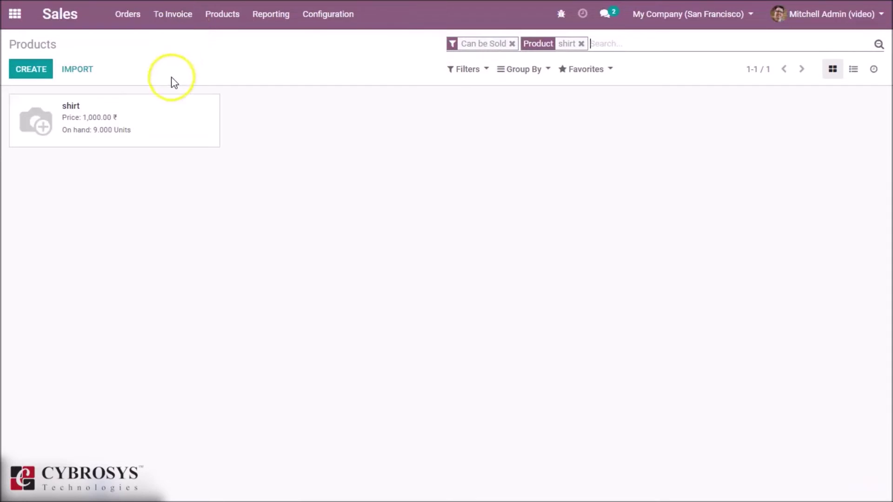
left_click(151, 120)
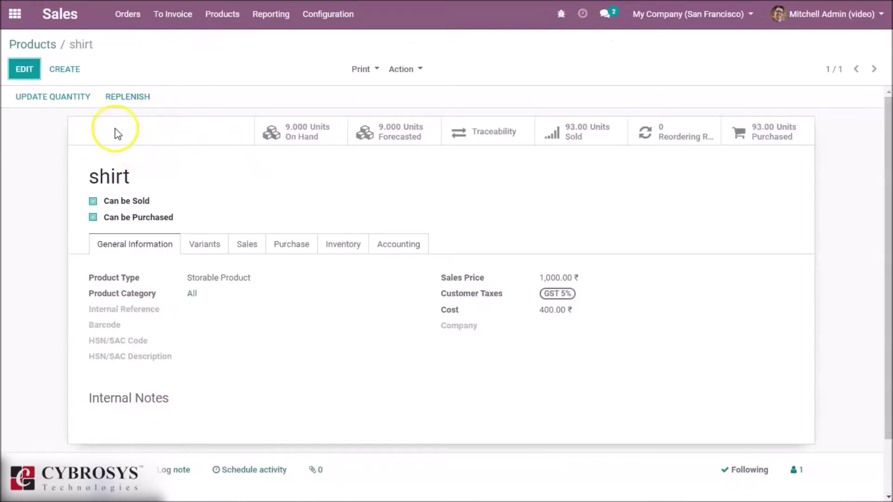
left_click(24, 71)
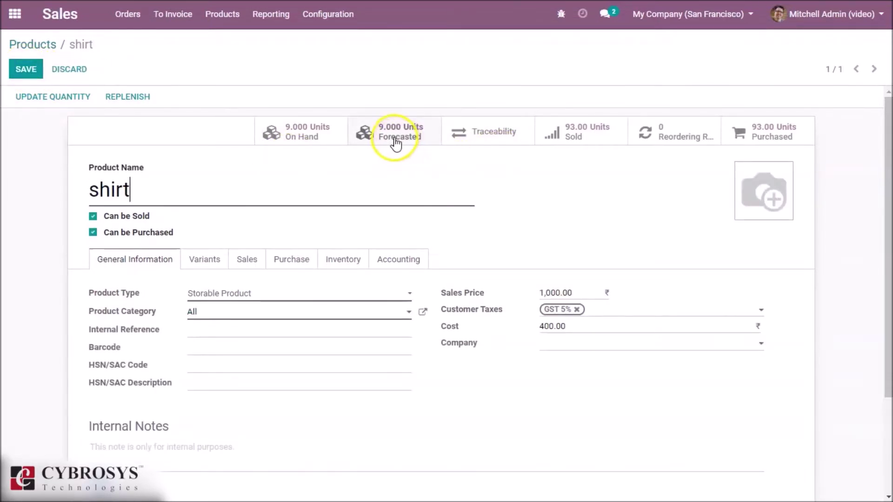
left_click(683, 132)
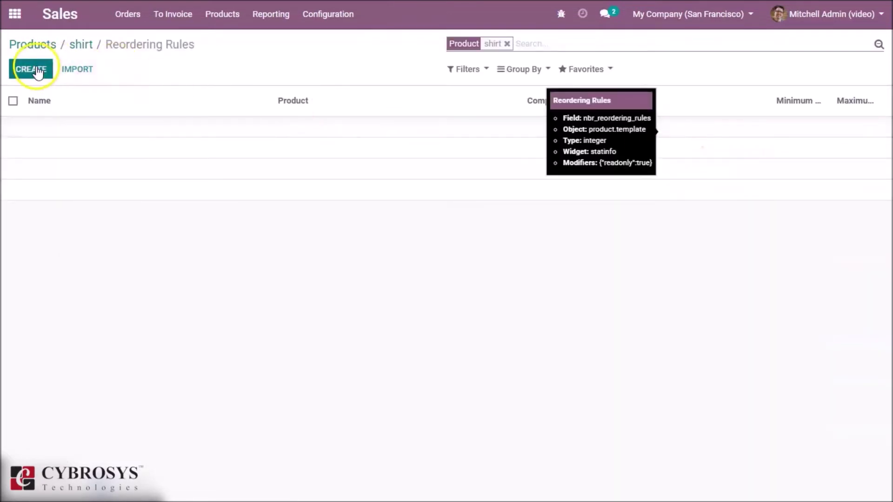
Create and save a shirt reordering rule: minimum 10, maximum 100, multiple 3, lead time 0 days.
left_click(38, 73)
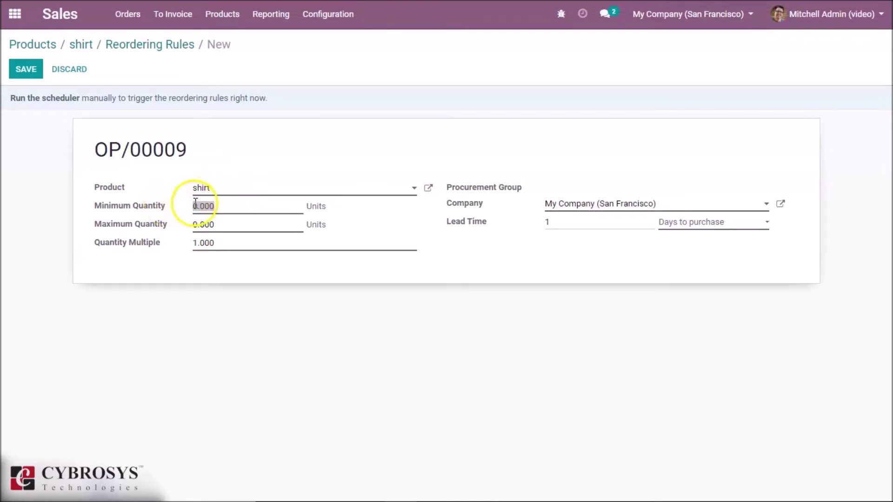
type("1.000")
left_click(217, 203)
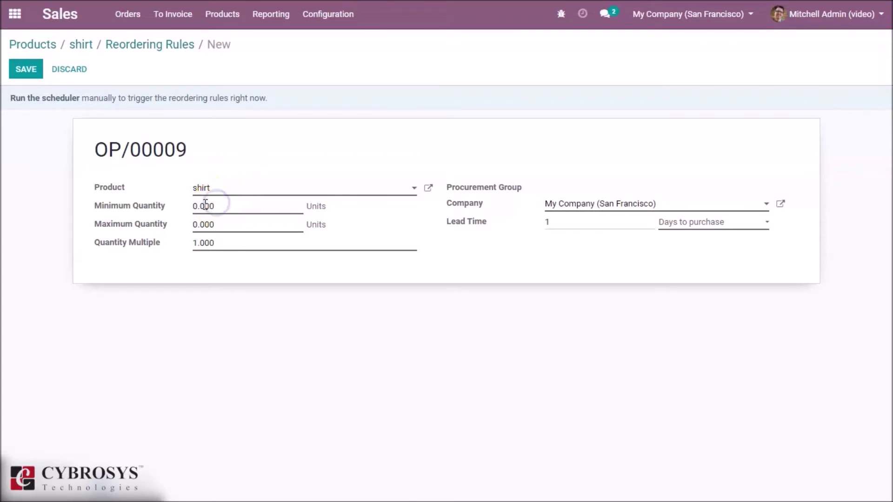
type("10")
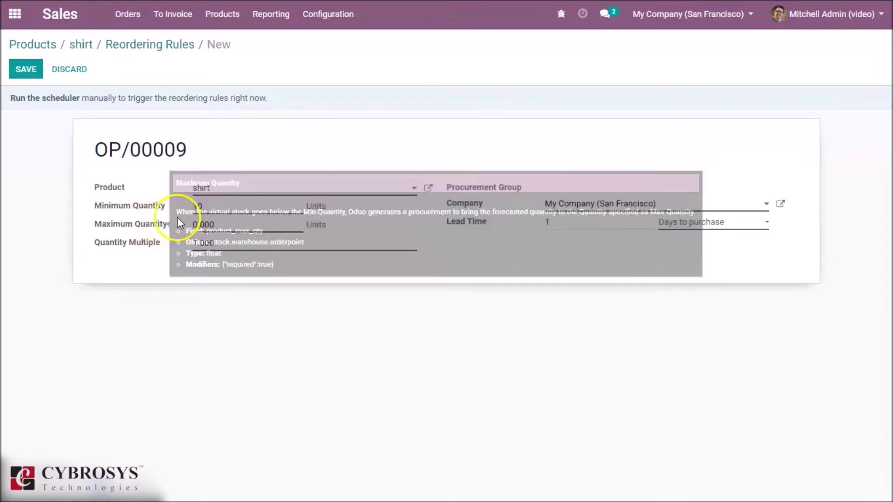
left_click(202, 219)
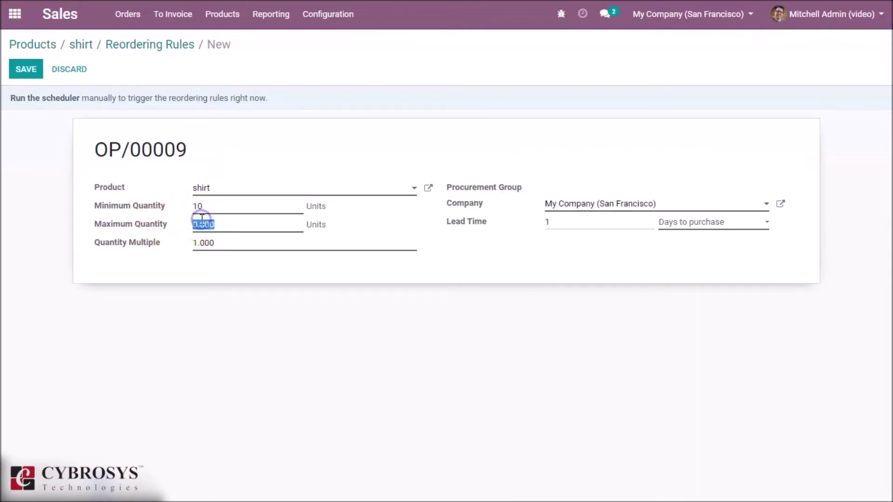
type("100")
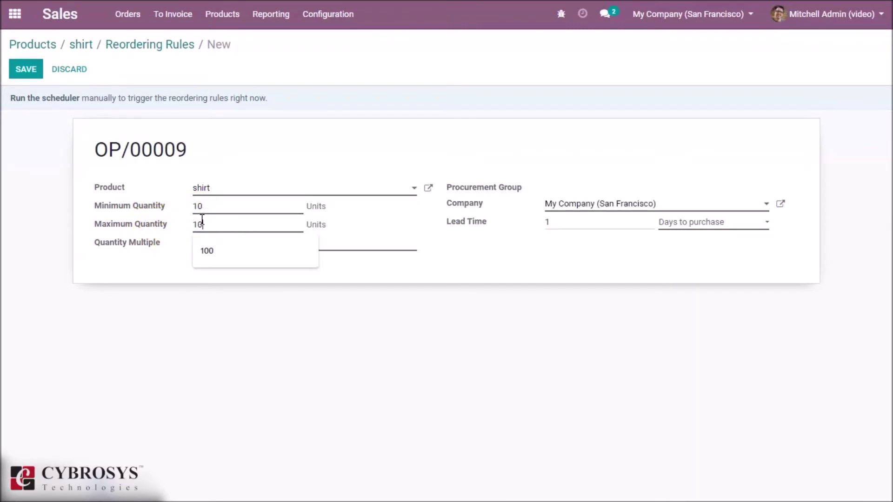
left_click(207, 246)
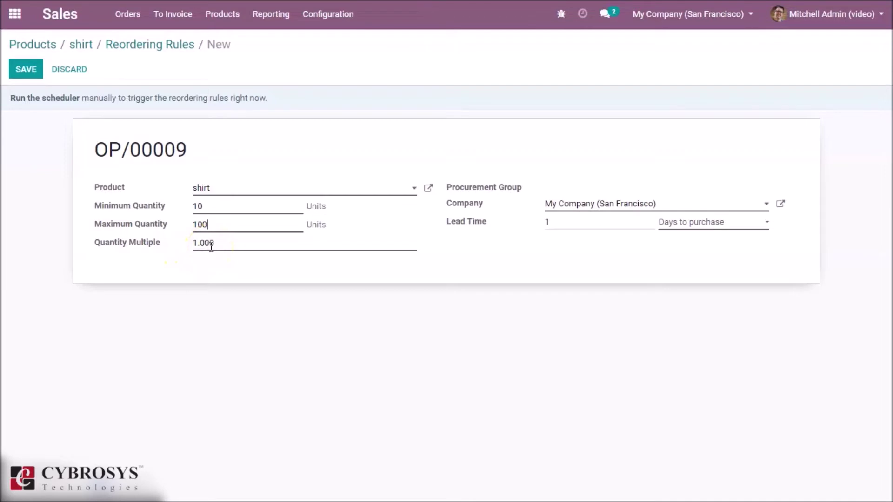
double_click(209, 245)
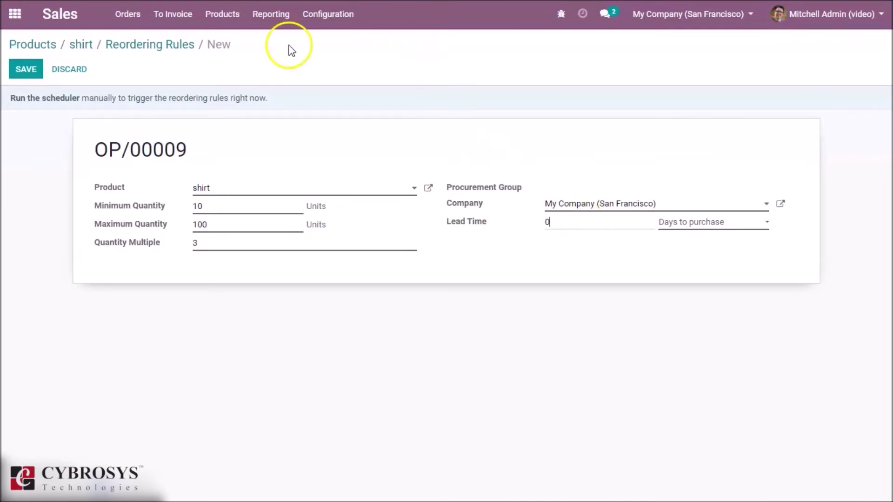
left_click(26, 70)
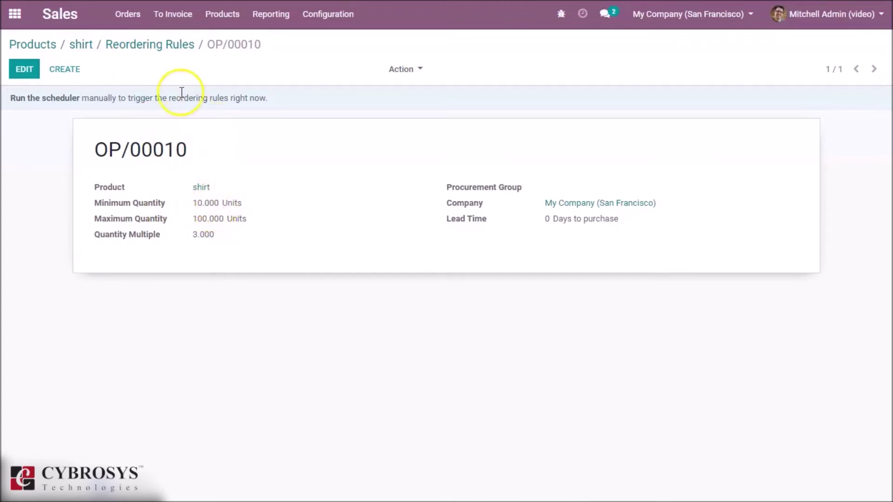
Reopen reordering rule OP/00010 (min 10, max 100) from the shirt product's purchase details.
left_click(81, 45)
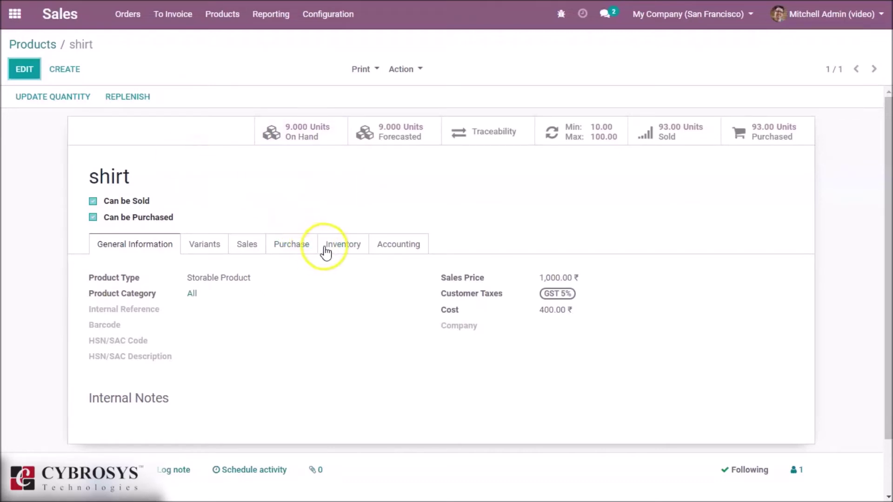
left_click(303, 251)
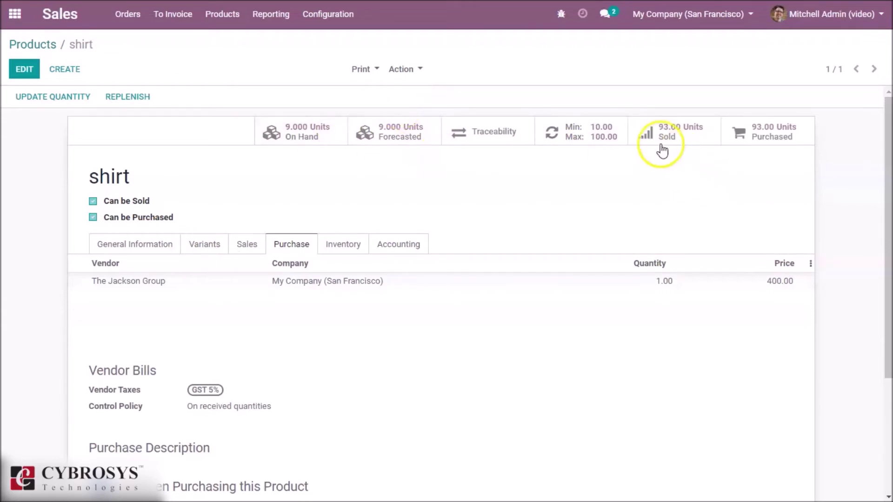
left_click(591, 141)
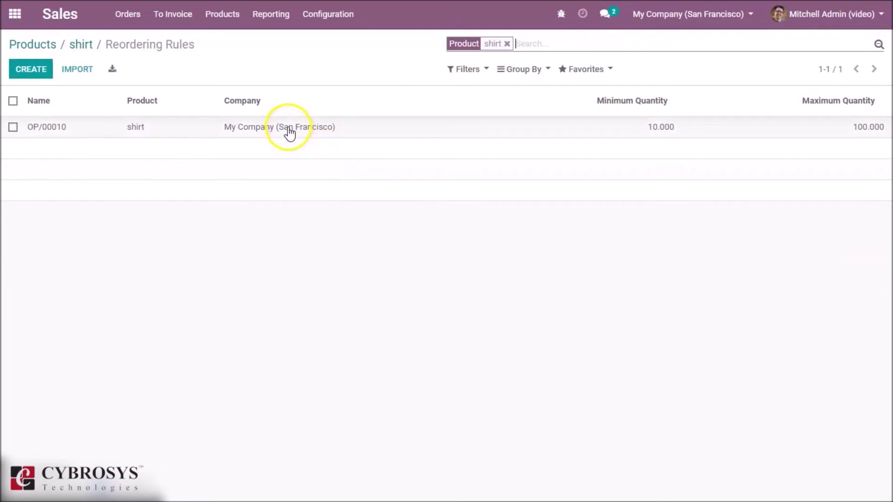
double_click(289, 133)
left_click(385, 134)
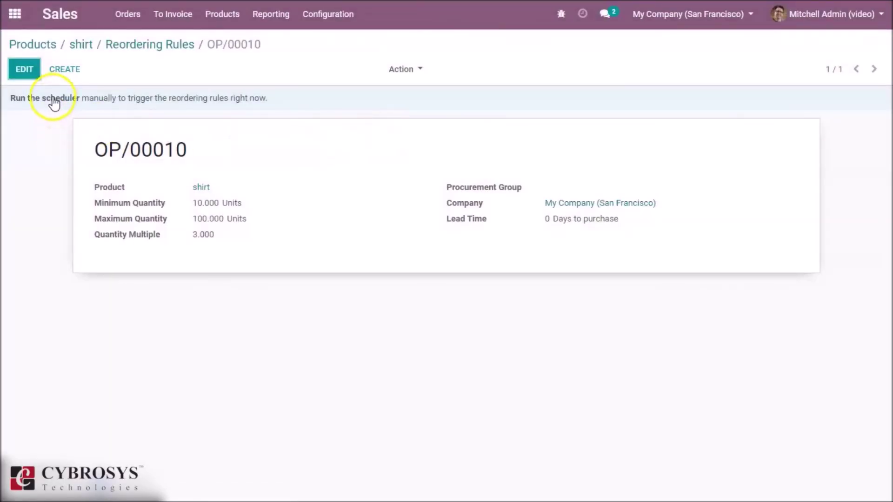
Run the Inventory scheduler manually, then go to the Purchase app's RFQ list.
left_click(15, 14)
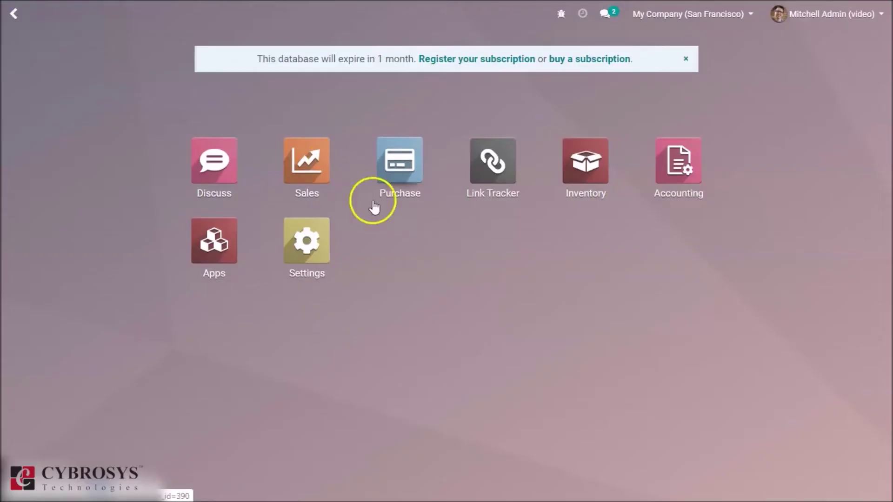
left_click(579, 173)
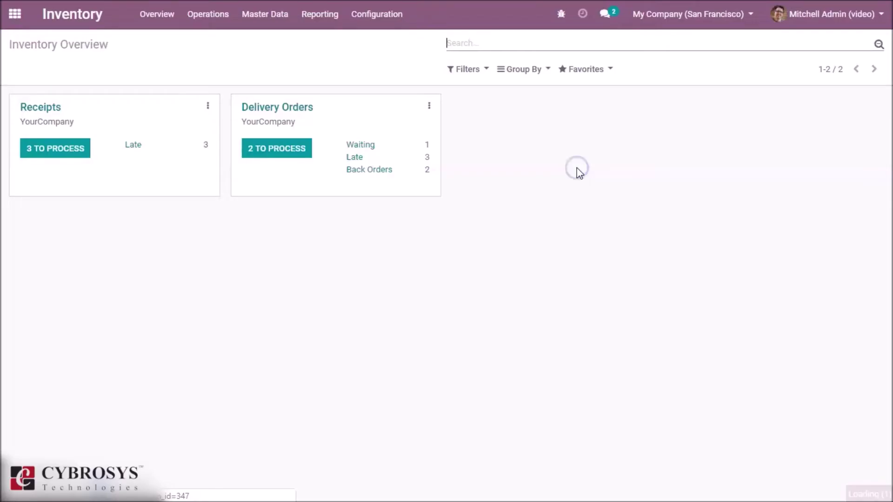
left_click(211, 21)
left_click(214, 126)
left_click(195, 120)
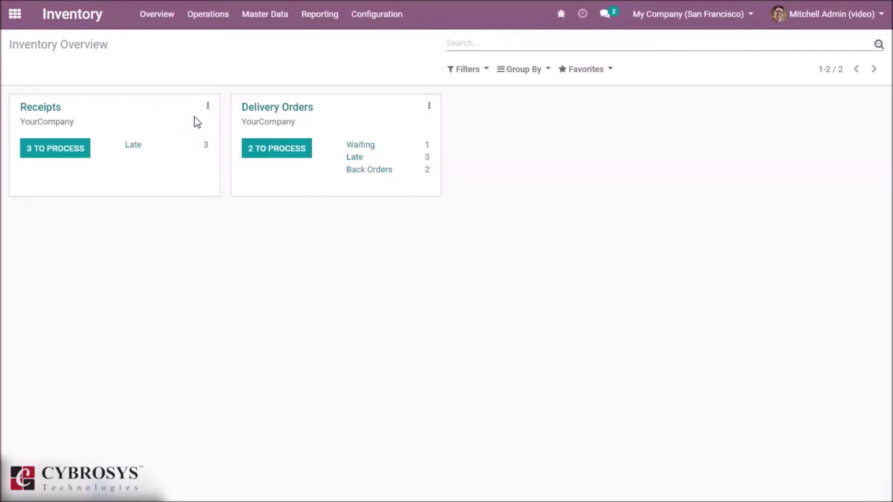
left_click(15, 15)
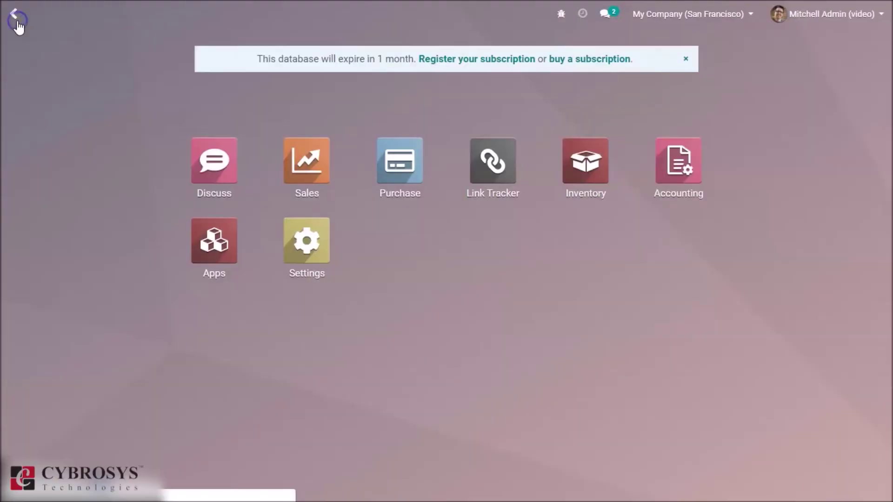
left_click(402, 166)
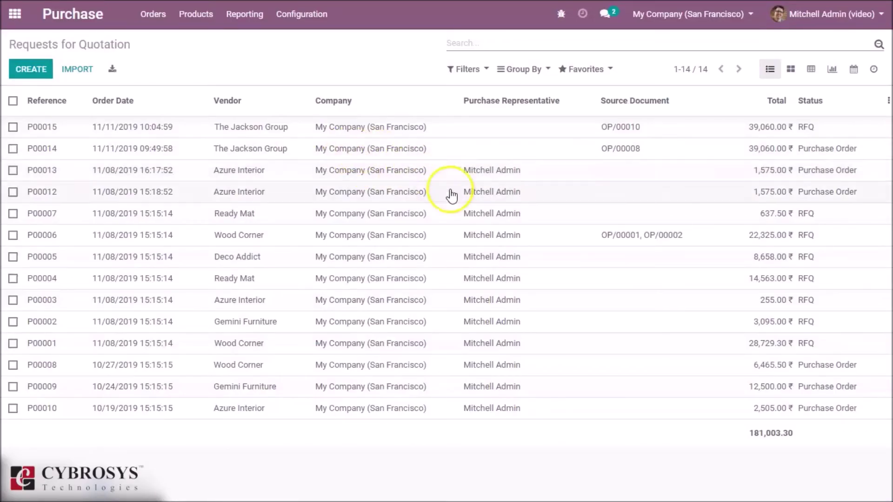
Open RFQ P00015 from The Jackson Group for 93 shirts at 400.00 each.
left_click(562, 133)
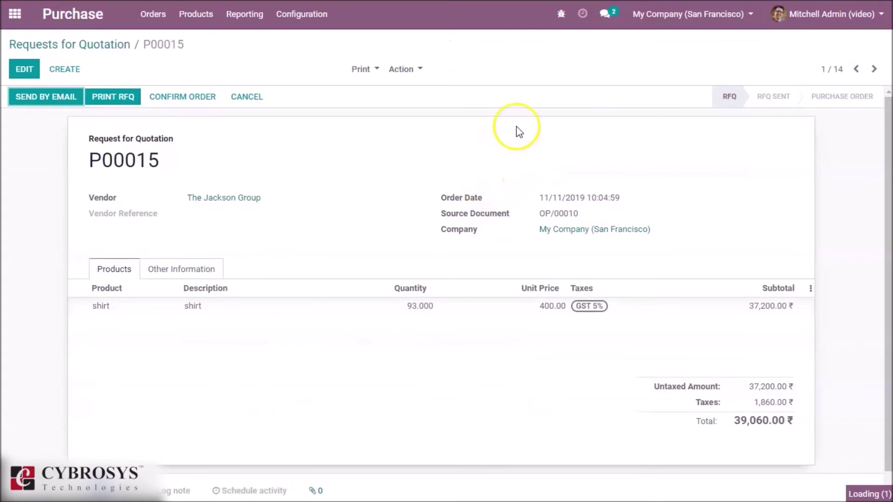
mouse_move(434, 307)
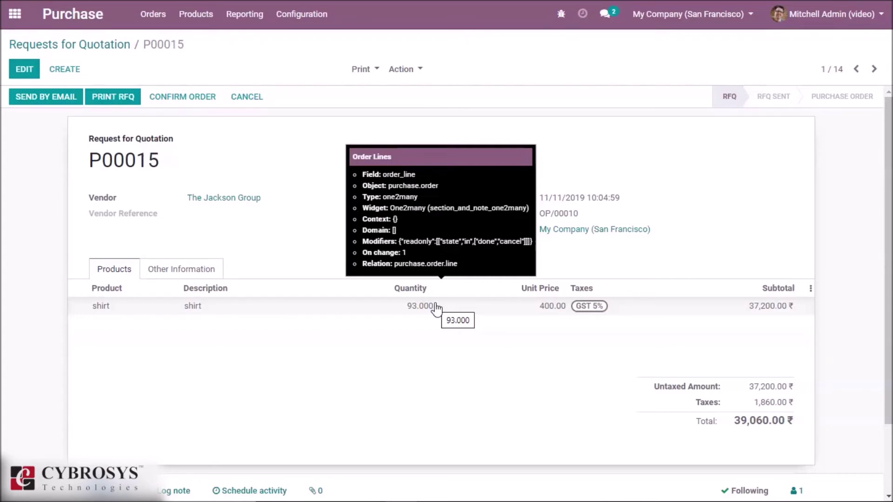
left_click(375, 288)
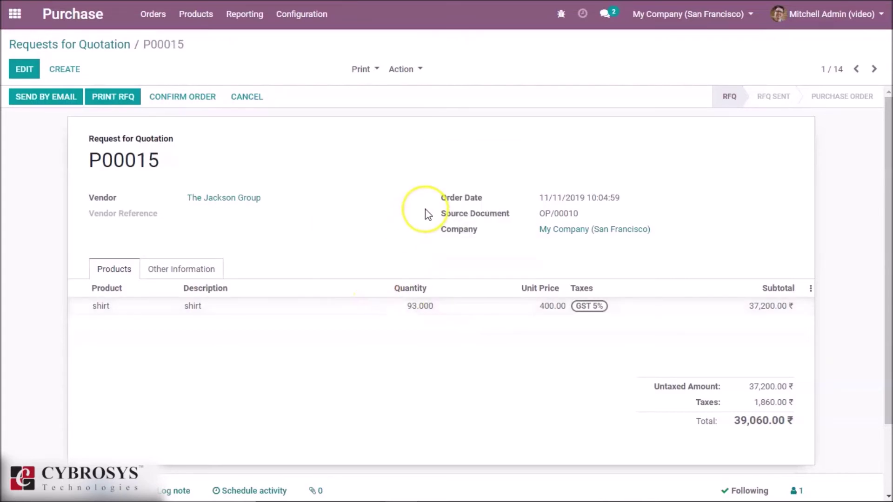
left_click(361, 202)
Confirm P00015 as a purchase order and validate receipt WH/IN/00009 of 93 shirts as an immediate transfer.
left_click(198, 98)
left_click(70, 96)
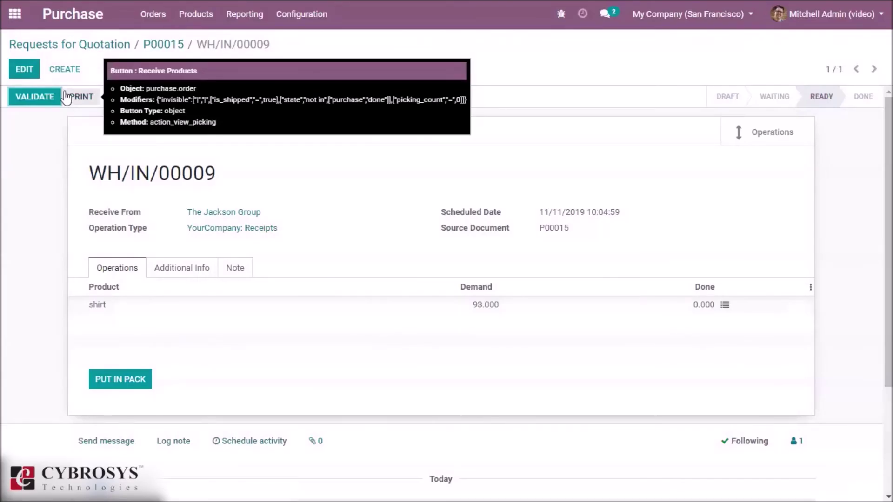
left_click(48, 98)
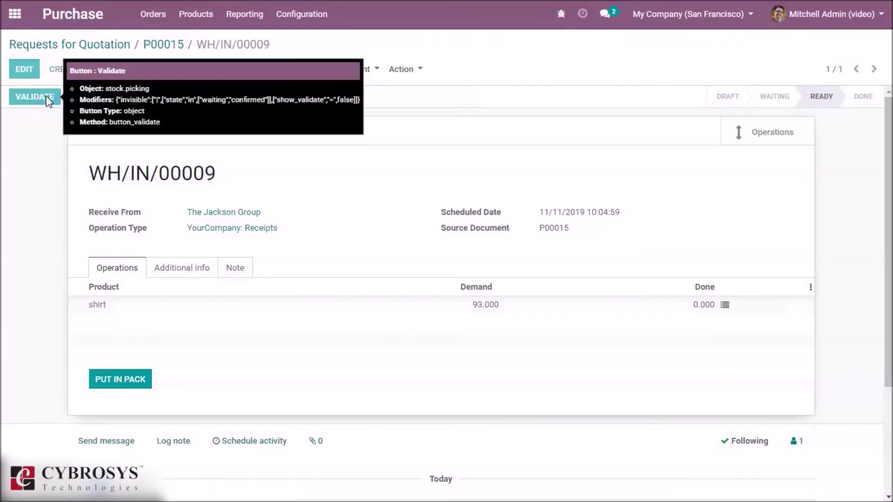
left_click(46, 96)
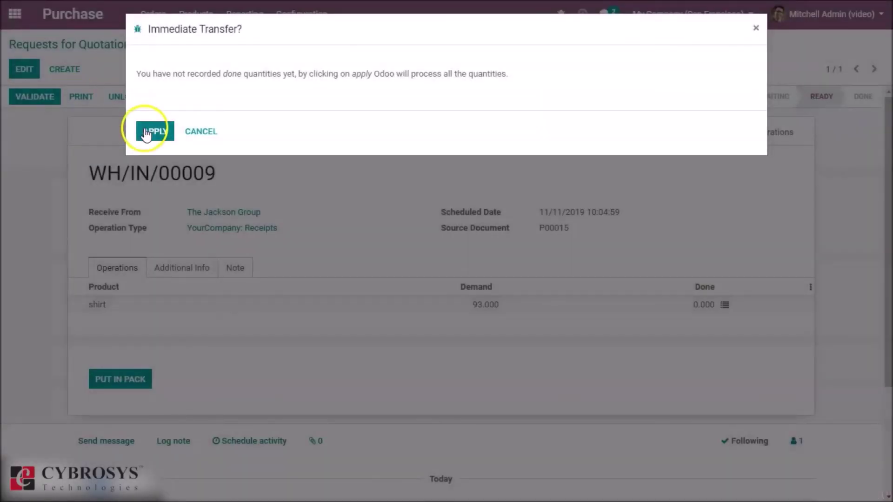
left_click(145, 130)
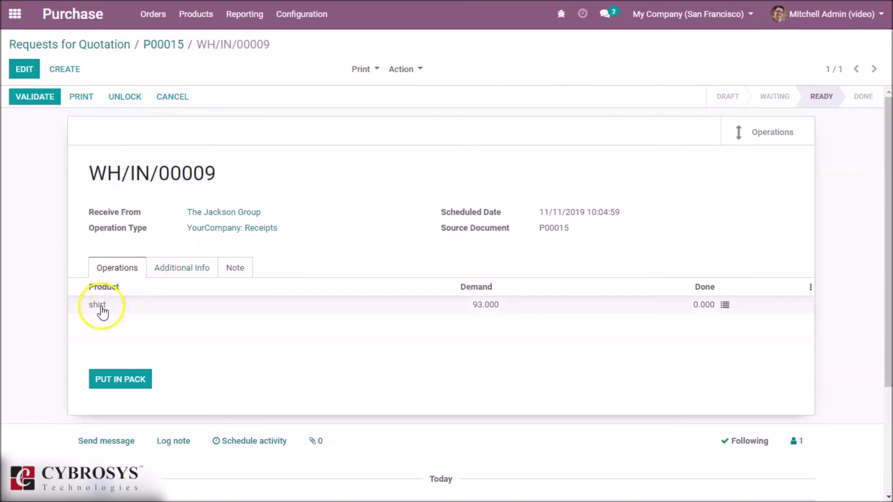
Open the shirt product from the receipt's move line to see 102 units on hand.
left_click(101, 307)
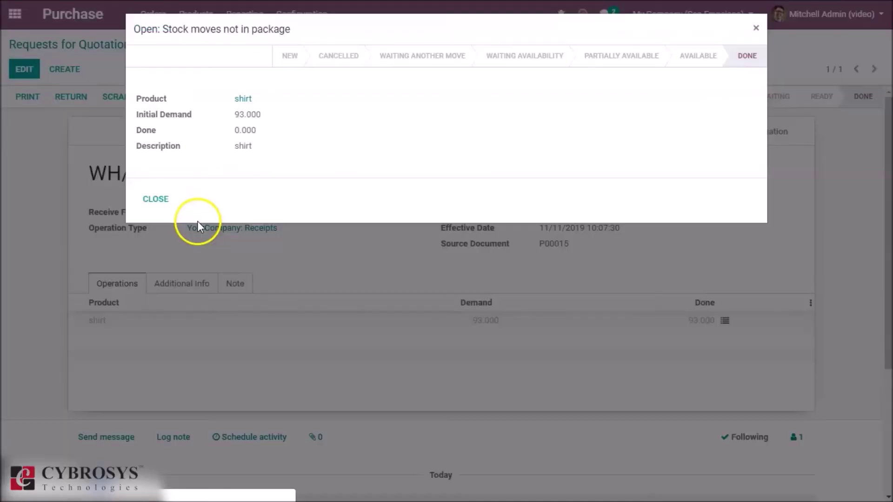
left_click(250, 100)
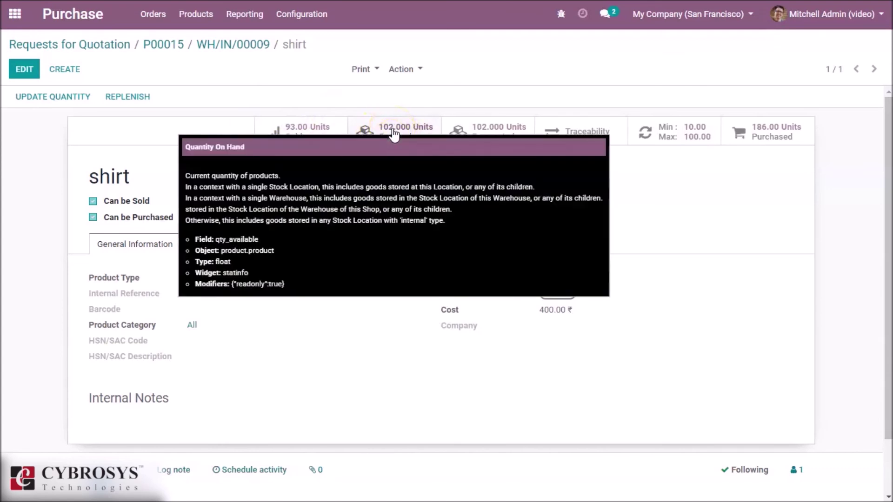
left_click(392, 242)
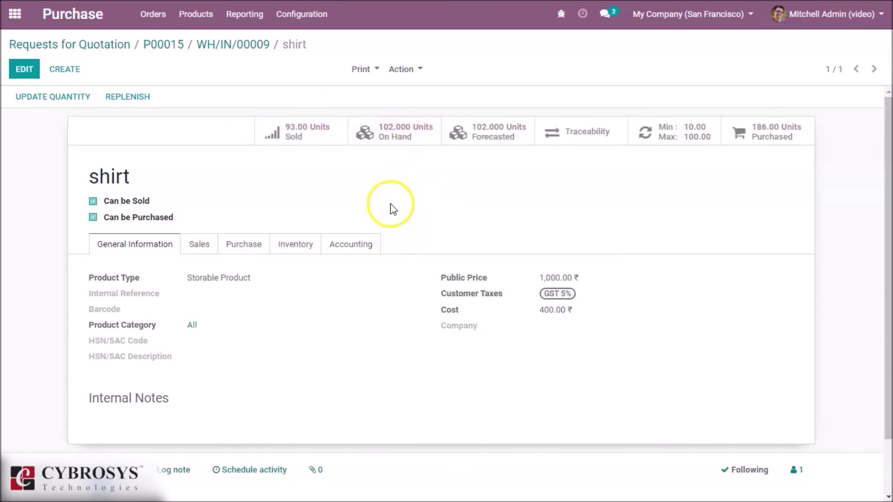